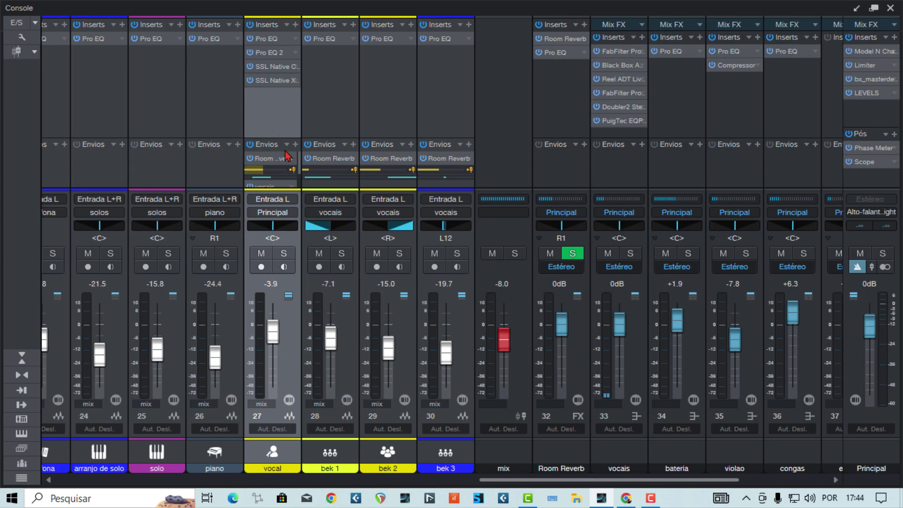
- Review the vocal channel's inserts: Pro EQ, Pro EQ 2, SSL Native Channel Strip 2 and SSL Native X-Comp v6, and close the plug-in window
right_click(271, 42)
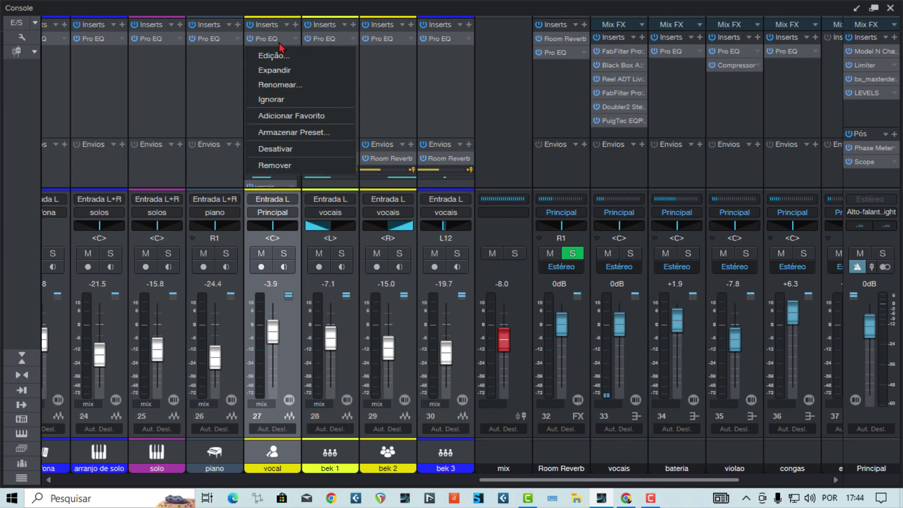
left_click(282, 56)
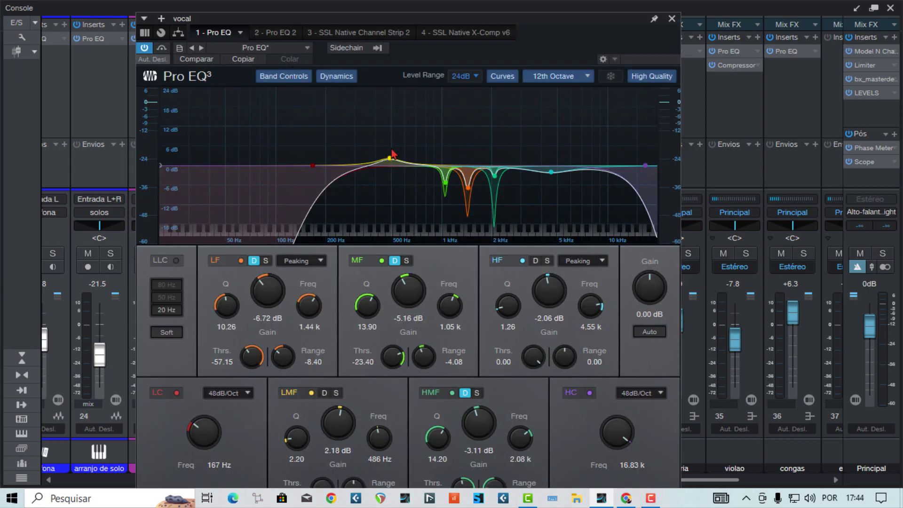
left_click(285, 33)
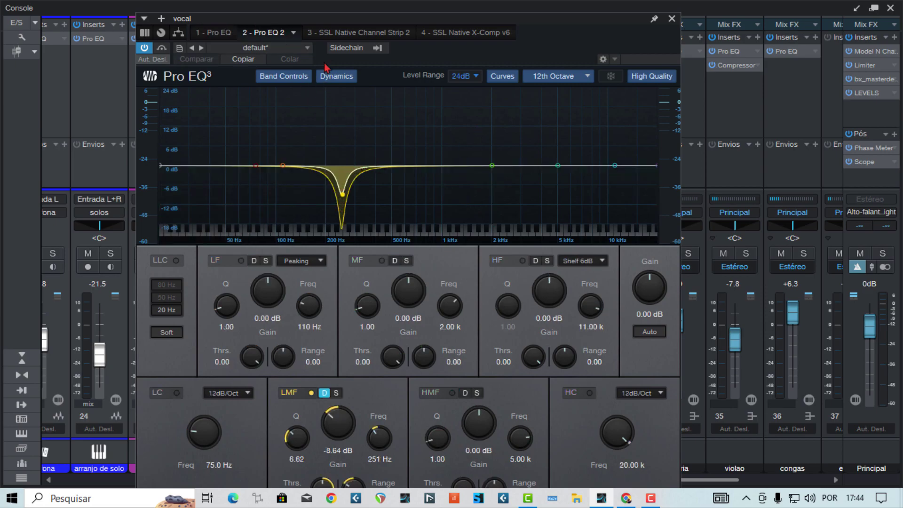
left_click(340, 33)
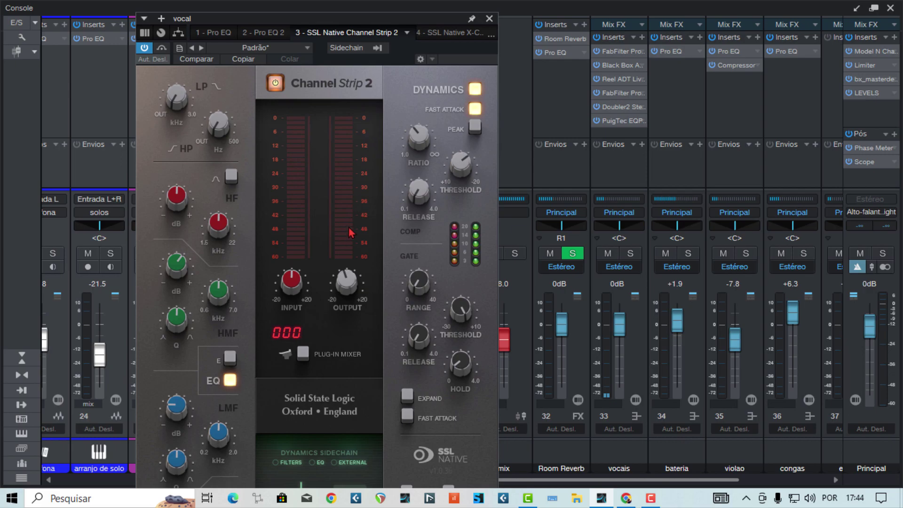
left_click(449, 32)
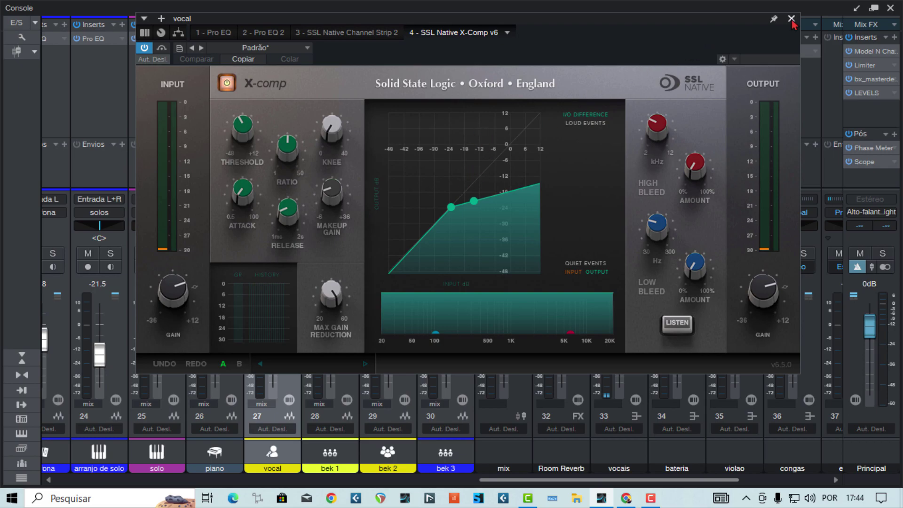
left_click(792, 20)
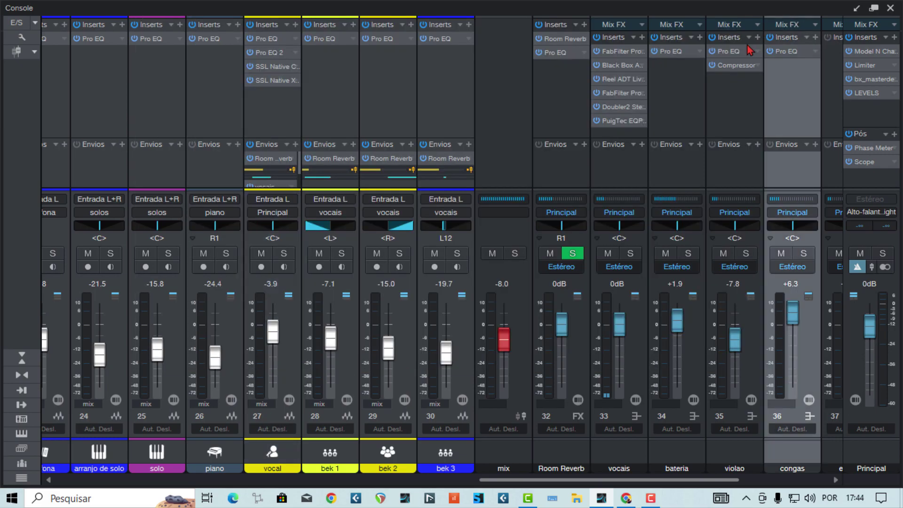
- Examine the vocal channel's send to the vocais bus and how the two channels relate in the console
left_click(272, 306)
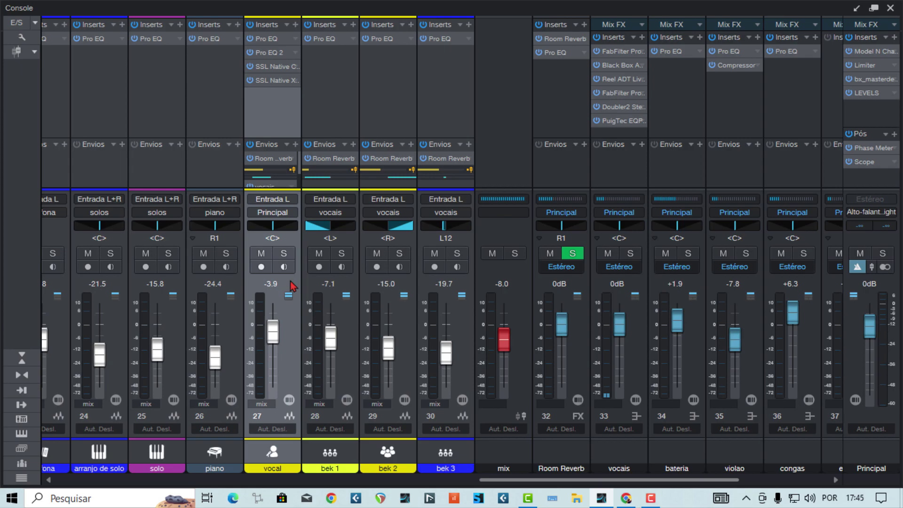
left_click(618, 164)
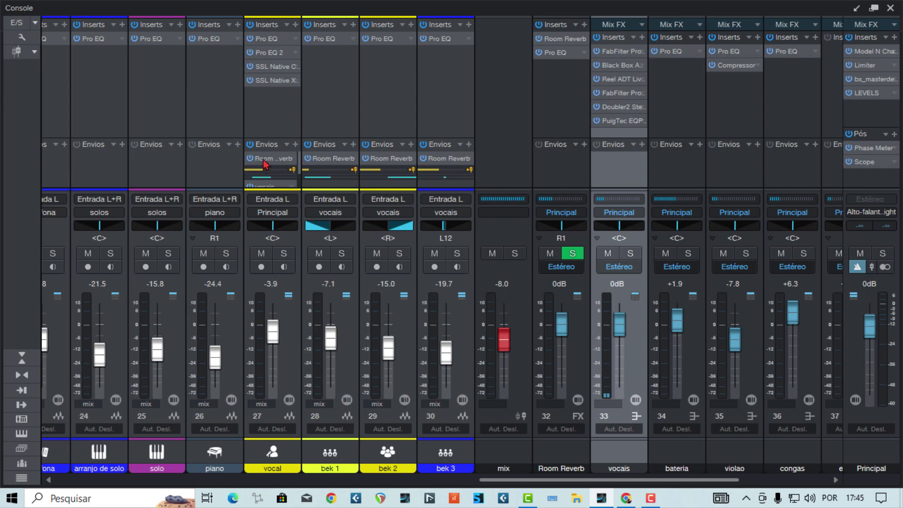
left_click(280, 116)
scroll(261, 172, "down", 1)
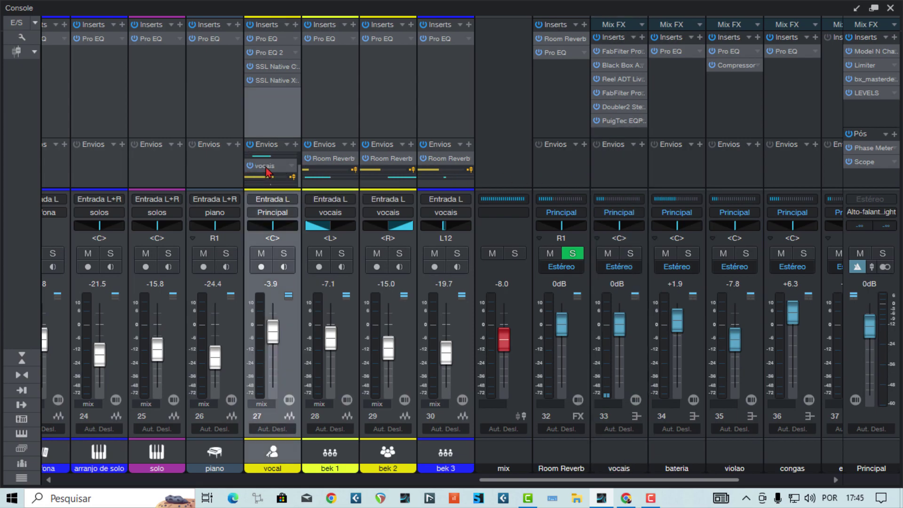
left_click(629, 175)
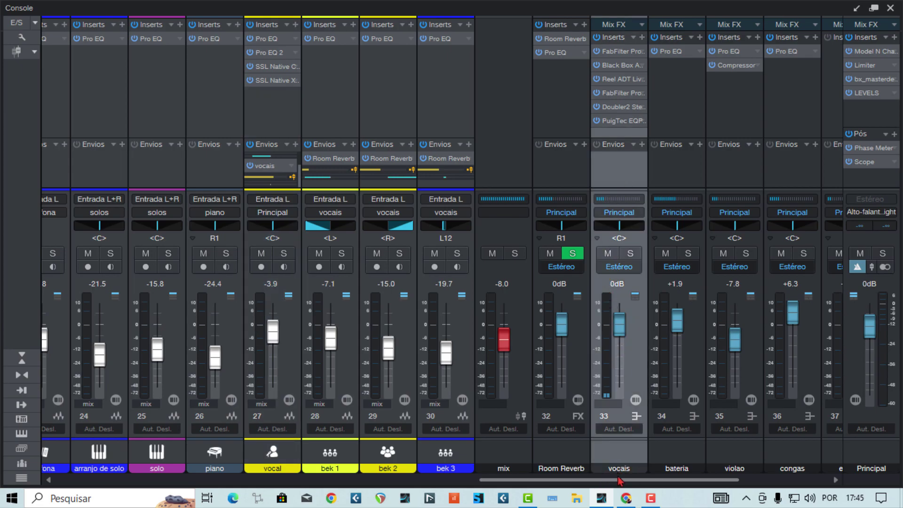
left_click(282, 124)
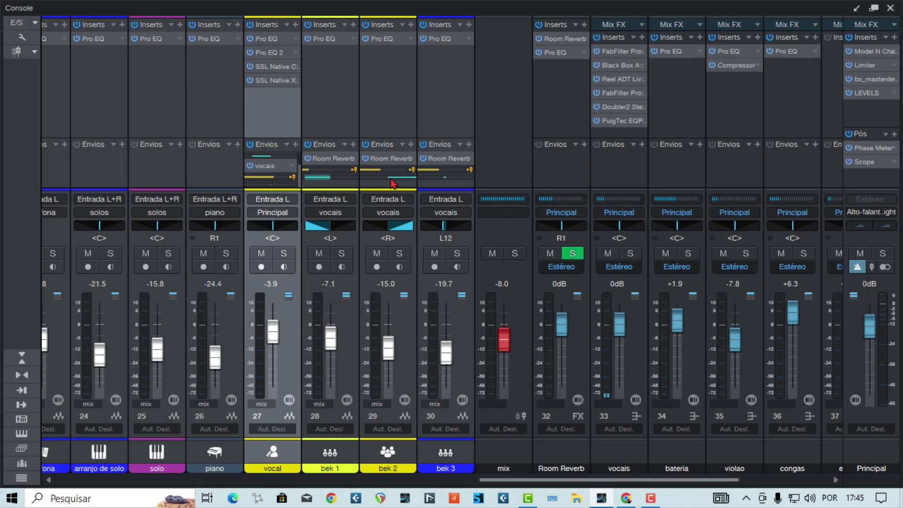
left_click(619, 167)
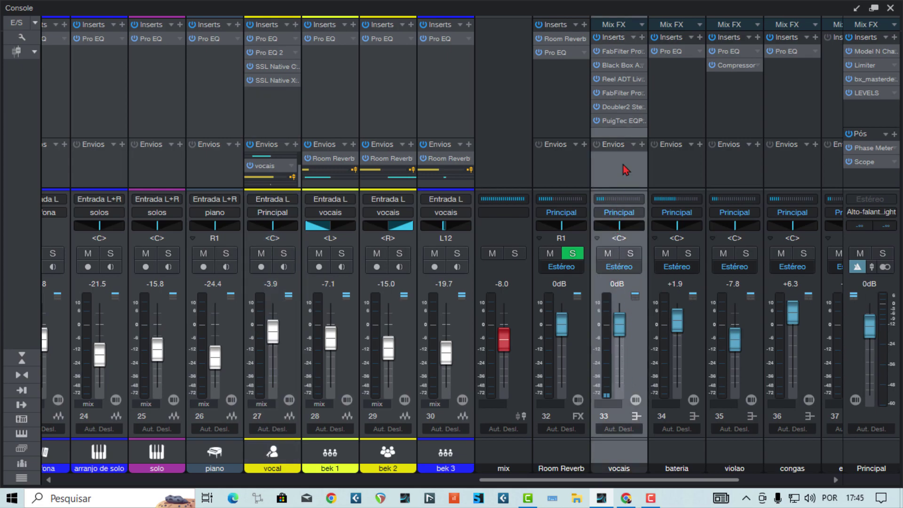
- Review the vocais bus's FabFilter Pro-MB, Black Box Analog Design HG-2 and Reel ADT Live Stereo settings
left_click(619, 51)
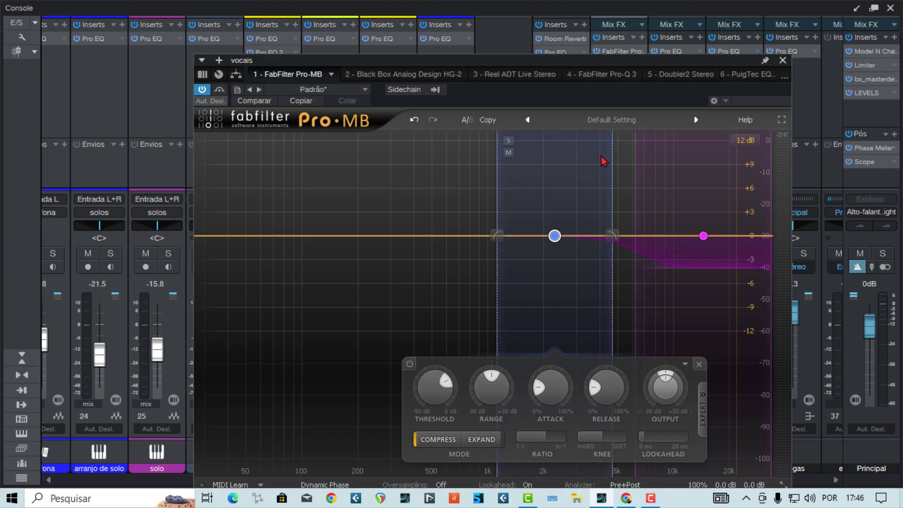
left_click_drag(588, 91, 559, 67)
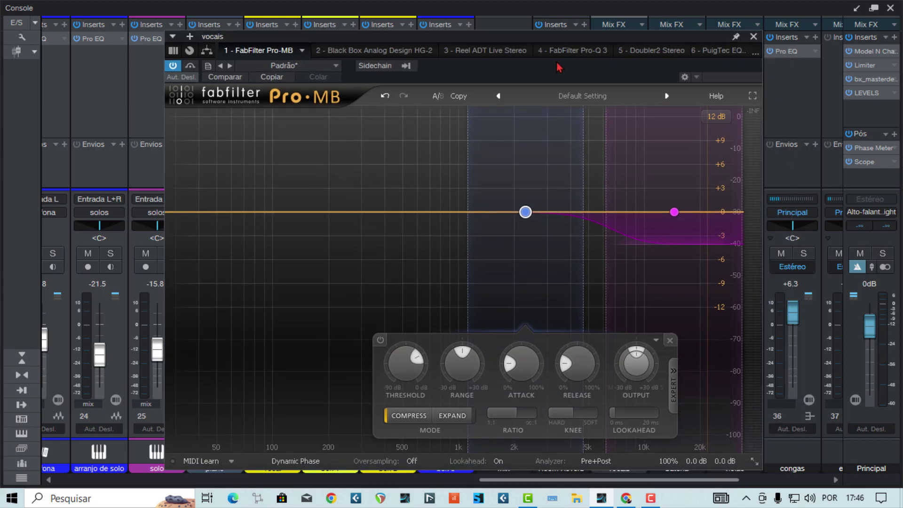
mouse_move(672, 225)
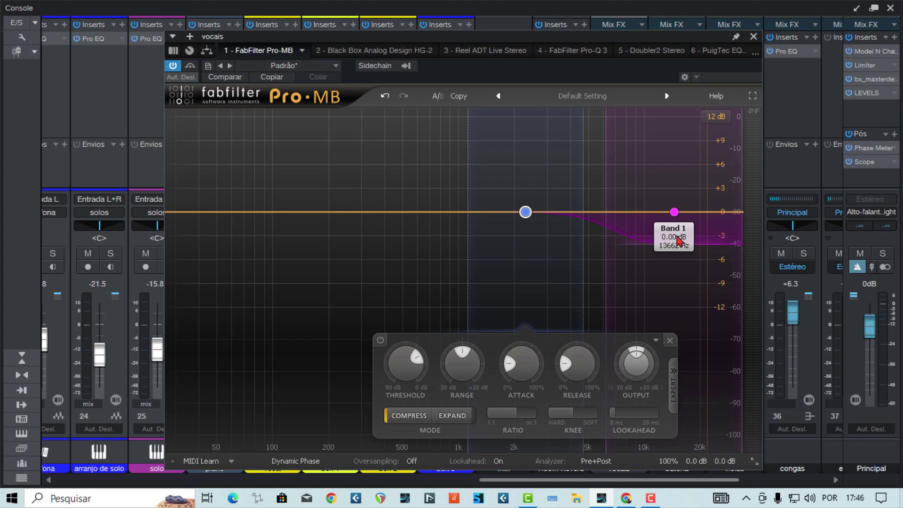
left_click(349, 52)
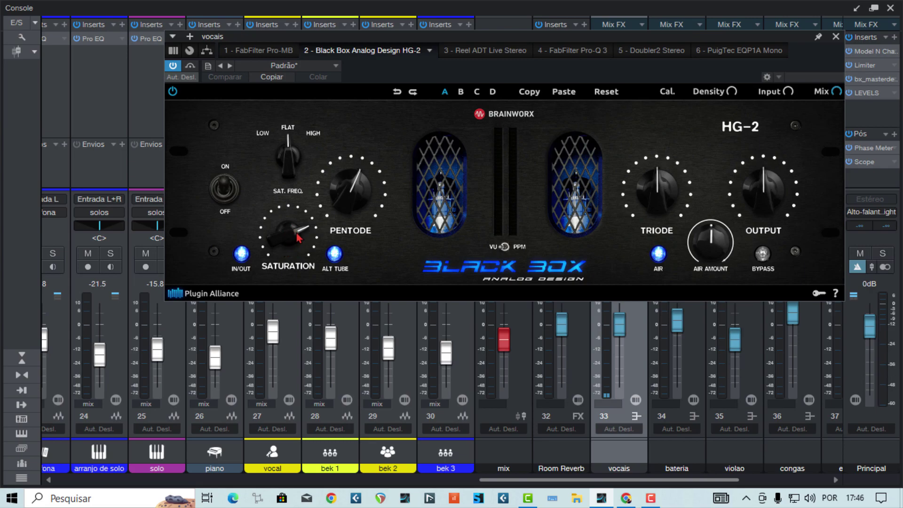
left_click(470, 53)
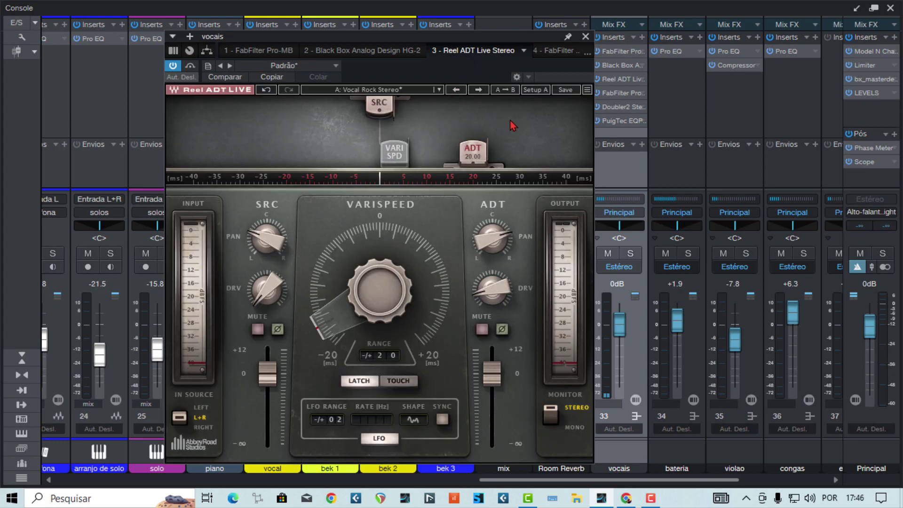
left_click_drag(543, 78, 560, 70)
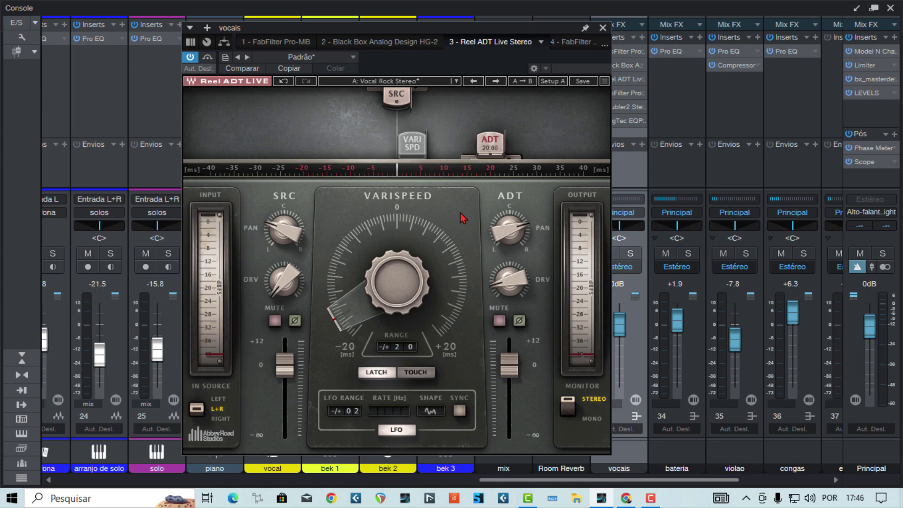
- Review the vocais bus's FabFilter Pro-Q 3, Doubler2 Stereo and PuigTec EQP1A Mono settings, and close the plug-in window
left_click(567, 43)
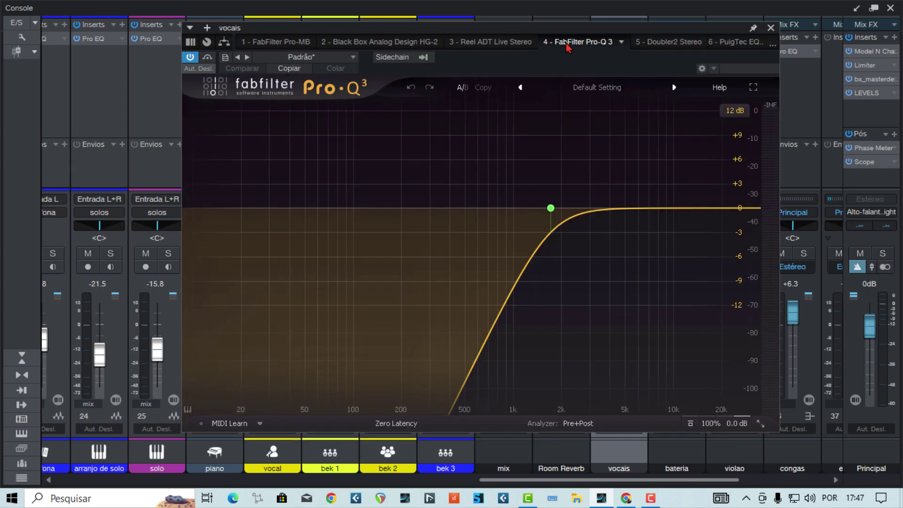
mouse_move(489, 190)
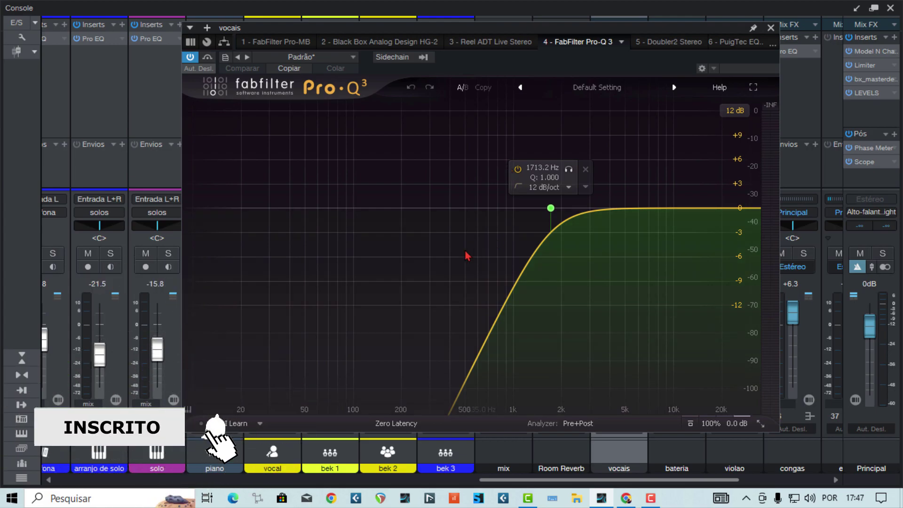
left_click(669, 41)
left_click_drag(458, 63, 531, 111)
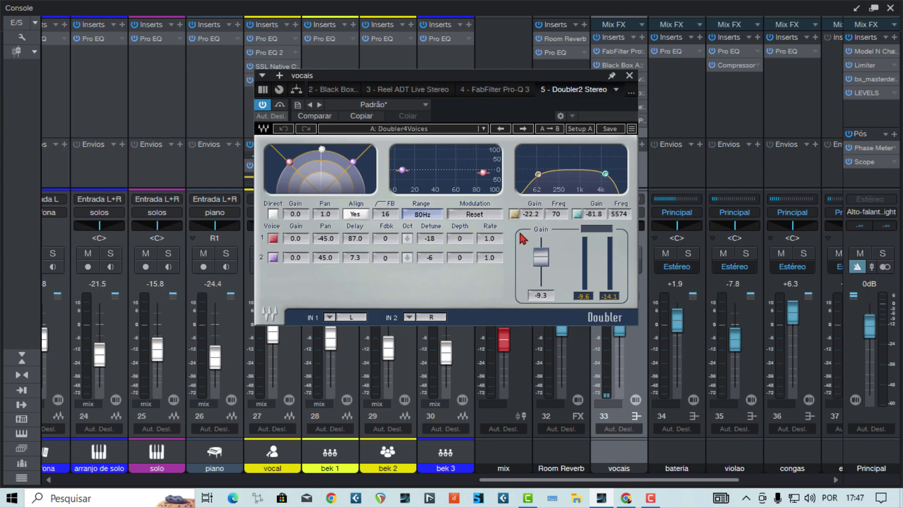
left_click(630, 94)
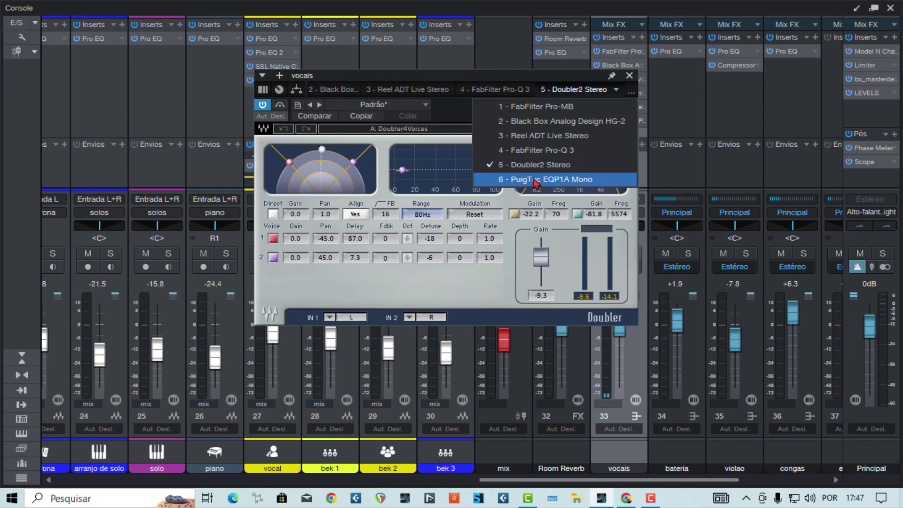
left_click(537, 179)
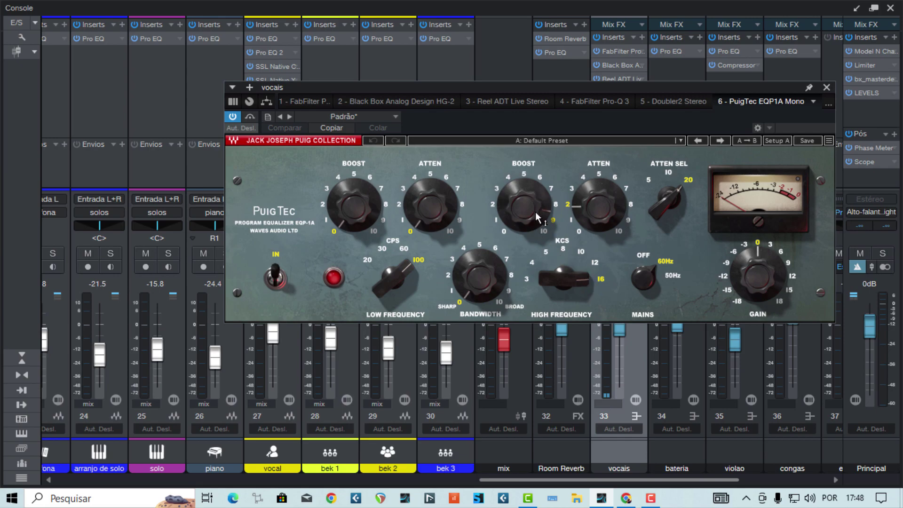
left_click_drag(708, 88, 678, 96)
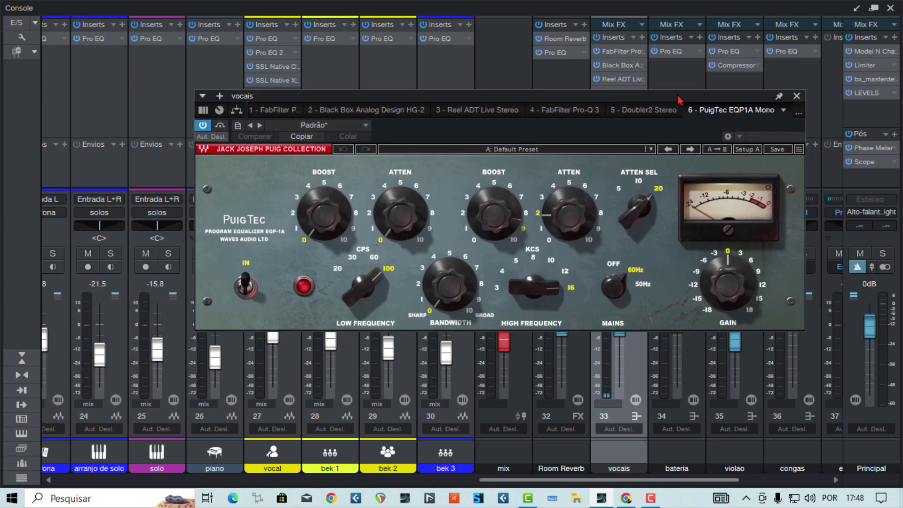
left_click(797, 96)
- Solo the vocal channel and the vocais bus for isolated listening
left_click(287, 256)
left_click(276, 130)
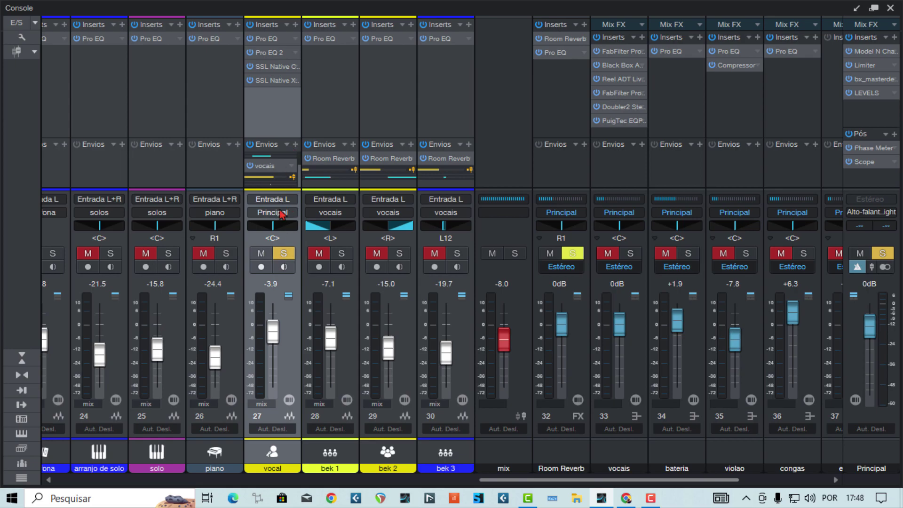
left_click(633, 260)
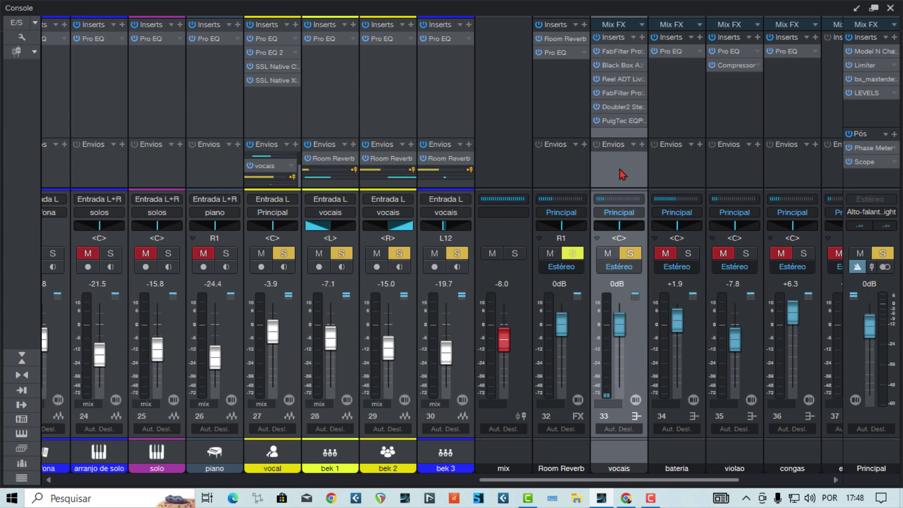
left_click(260, 112)
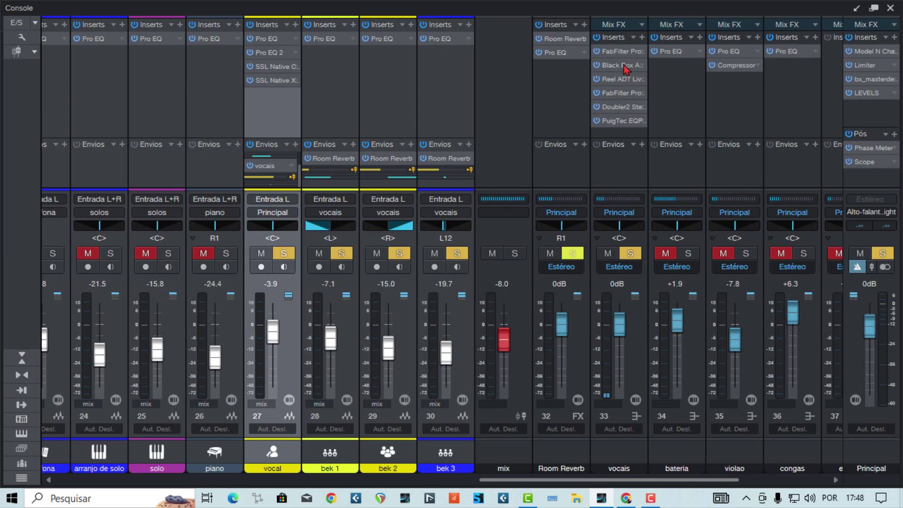
left_click(622, 168)
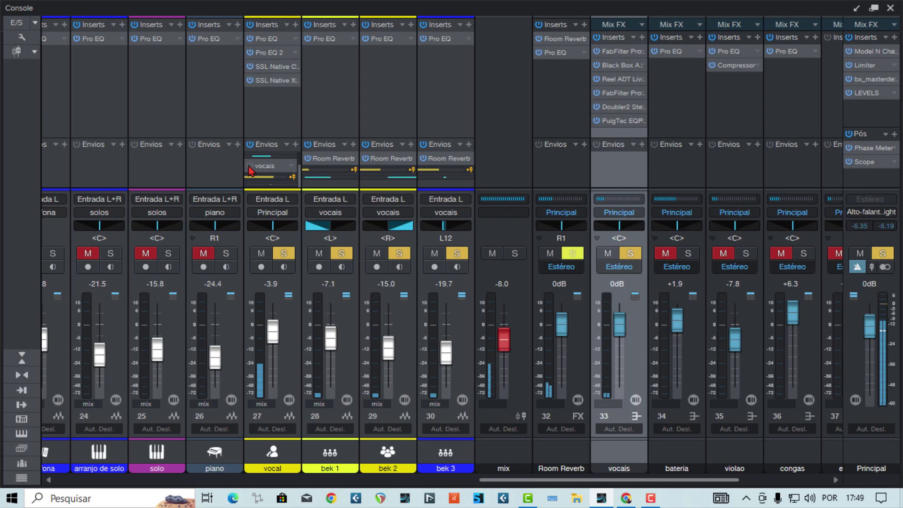
- Play the soloed vocals and compare the sound with the vocal channel's vocais send switched off and on
left_click_drag(271, 172, 282, 172)
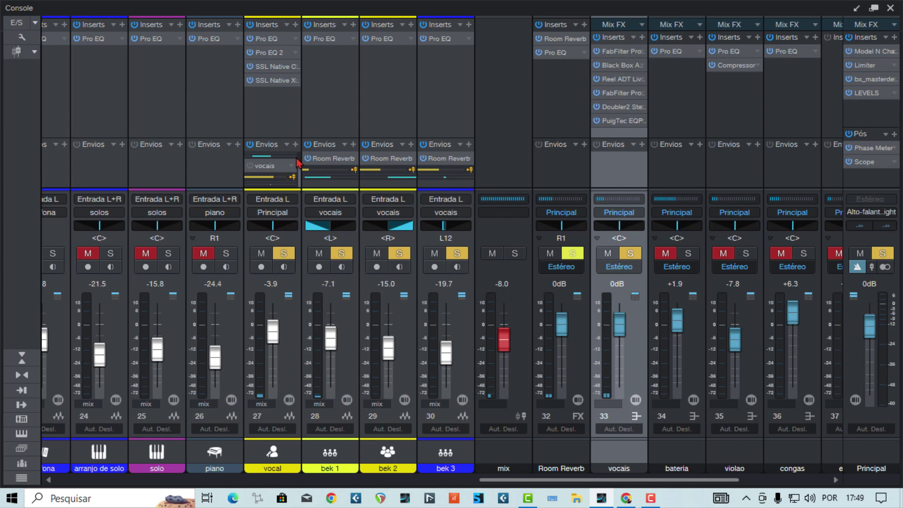
scroll(285, 177, "right", 2)
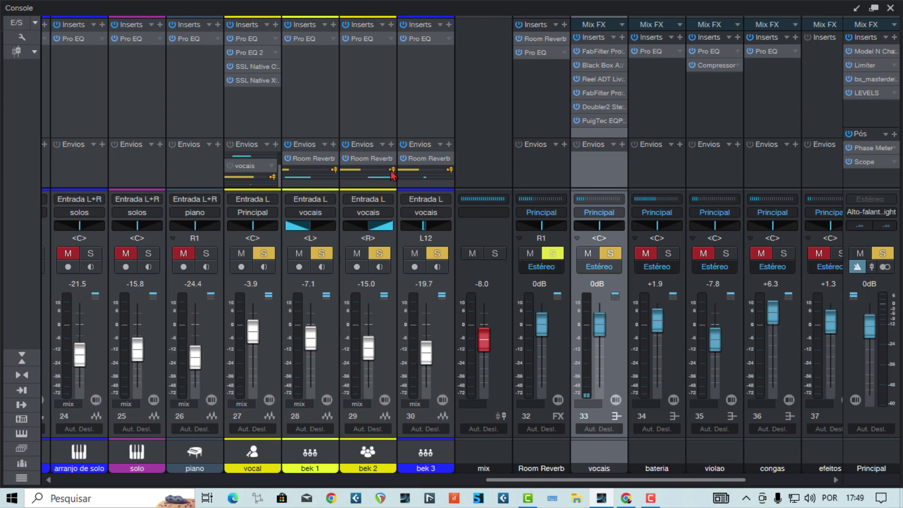
key("space")
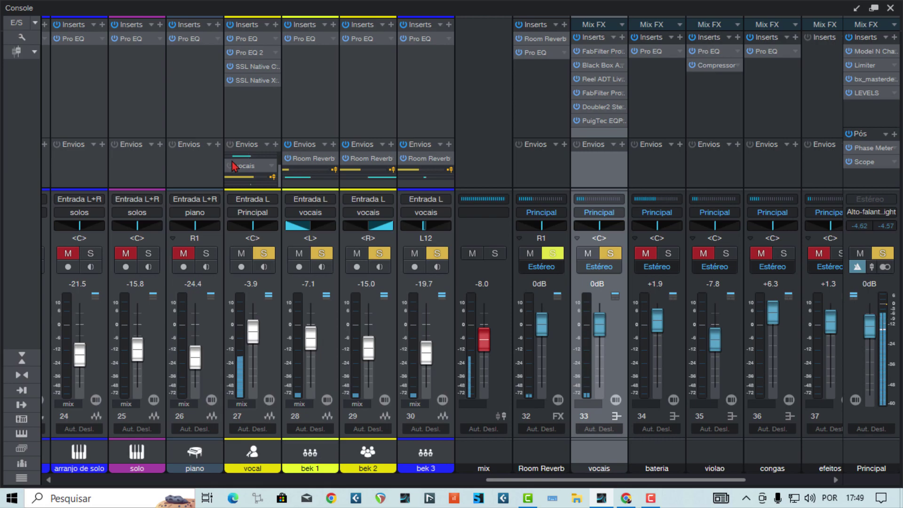
left_click(232, 166)
left_click(233, 165)
left_click(232, 164)
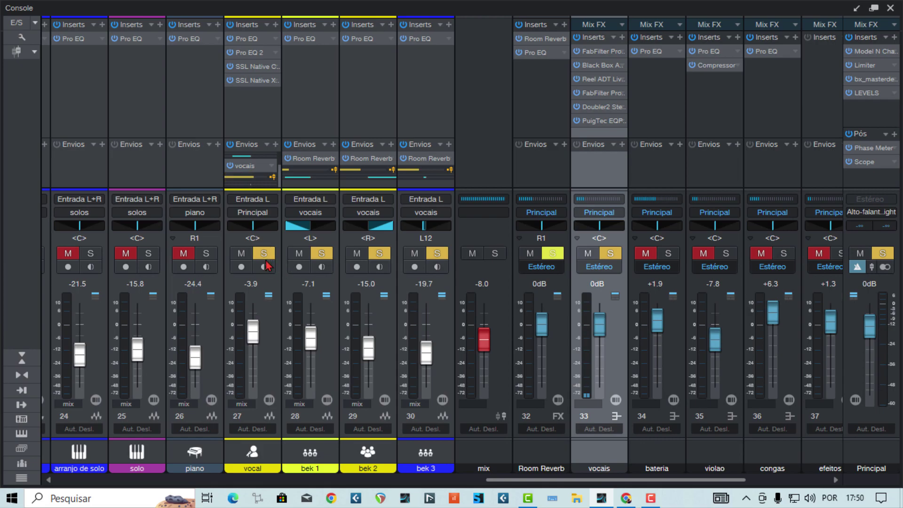
- Clear all channel solos and play the full mix, switching the vocal channel's vocais send off and back on to compare
key("shift+alt+s")
key("space")
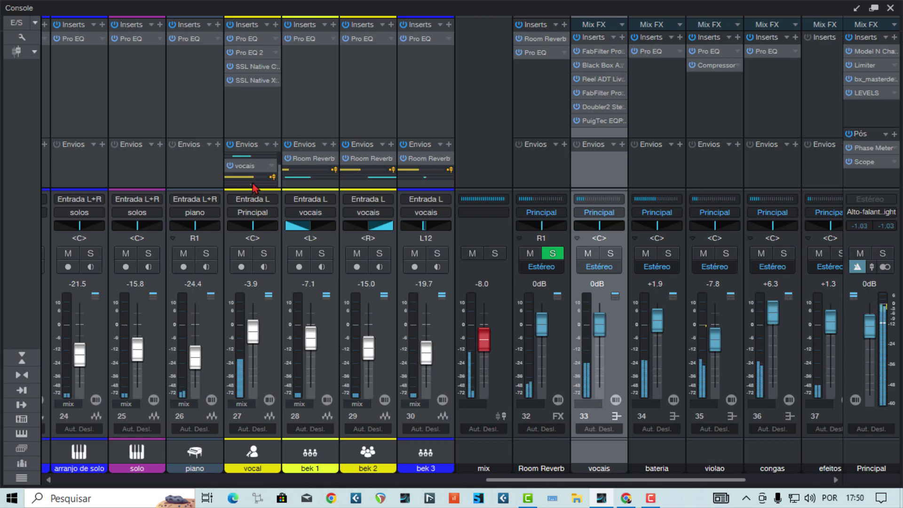
left_click_drag(253, 181, 243, 180)
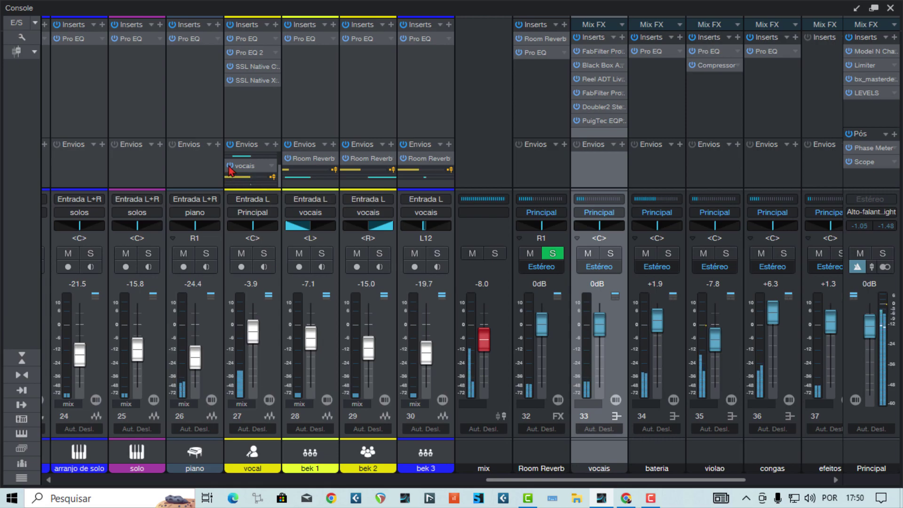
left_click(230, 166)
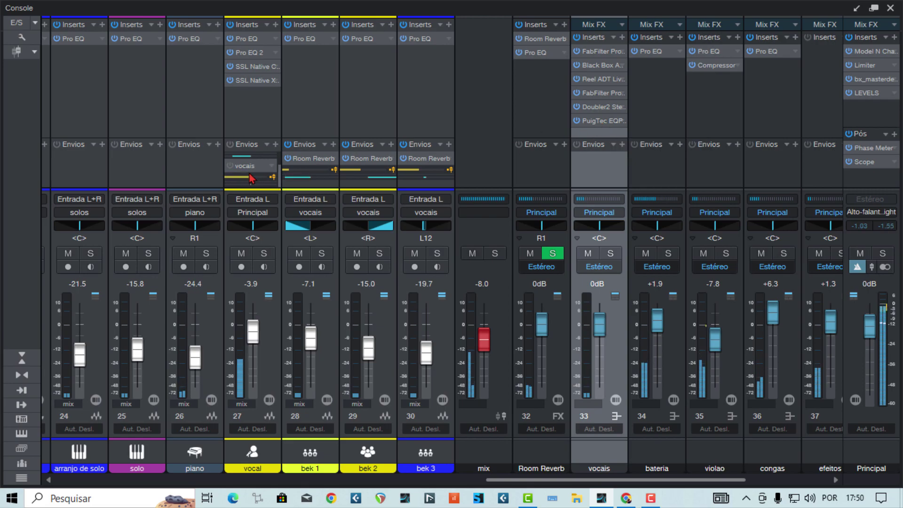
left_click(231, 166)
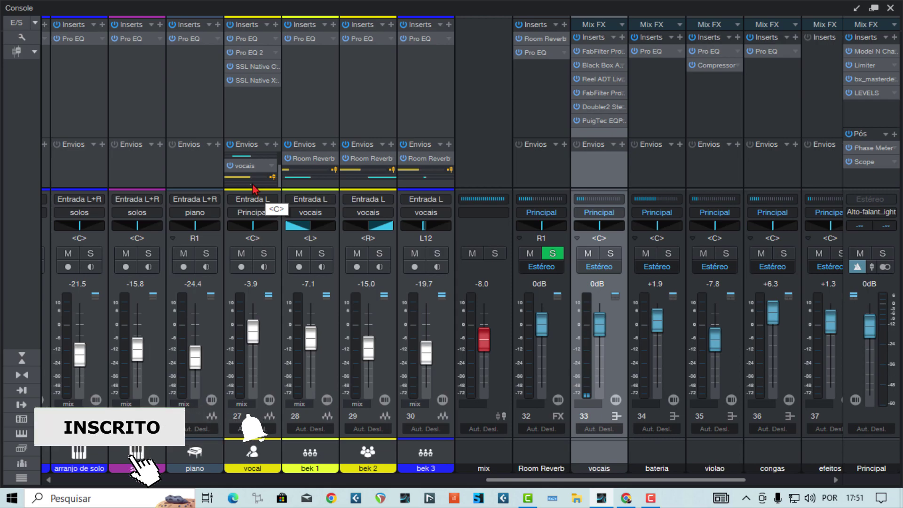
- Replay the full mix starting with the vocal's vocais send off, toggle the send for comparison, and stop playback with it on
left_click(231, 166)
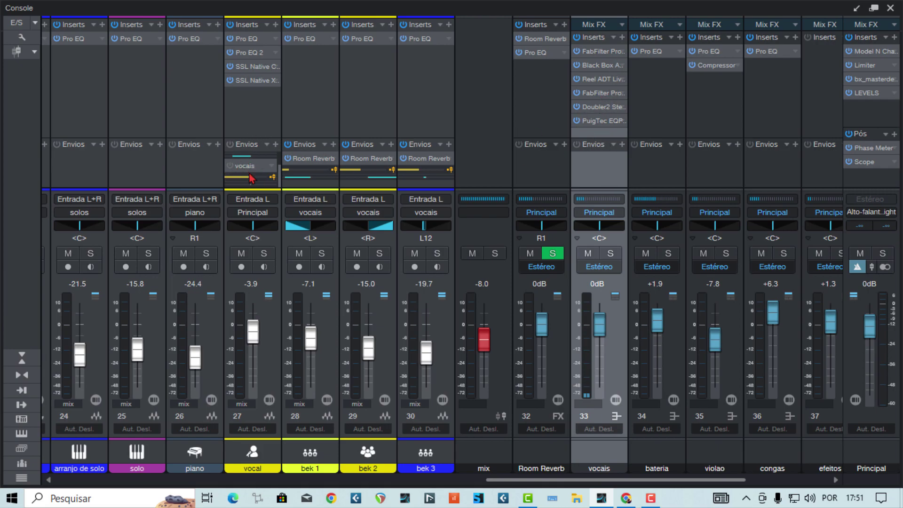
key("space")
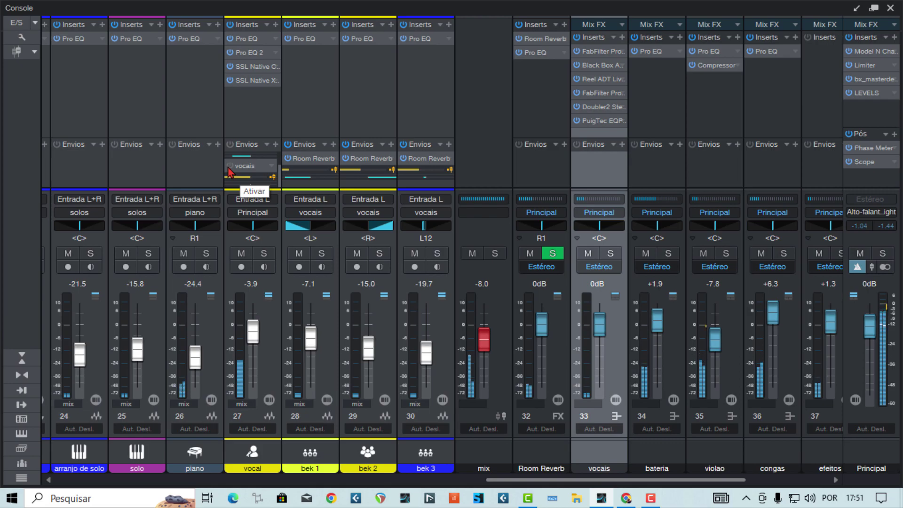
left_click(230, 166)
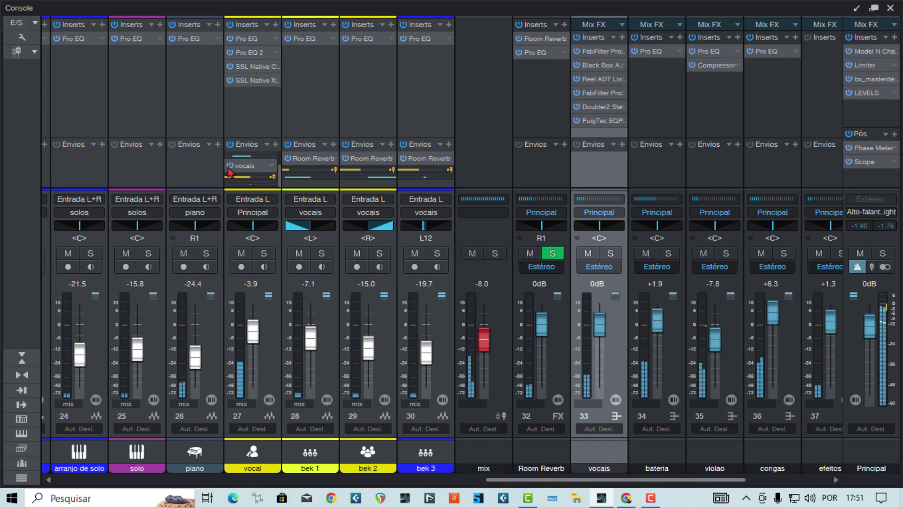
left_click(230, 167)
left_click(229, 167)
key("space")
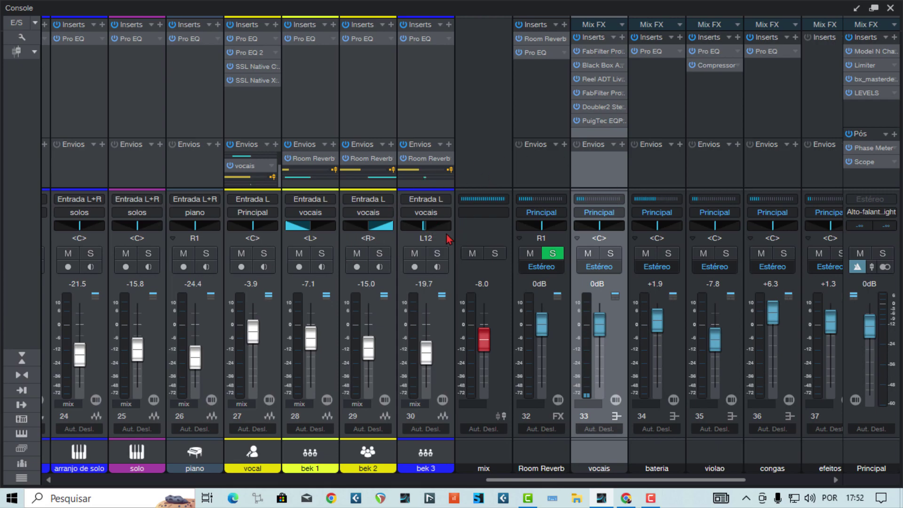
- Select the vocal channel and the vocais bus alternately to examine the send routing between them
left_click(262, 134)
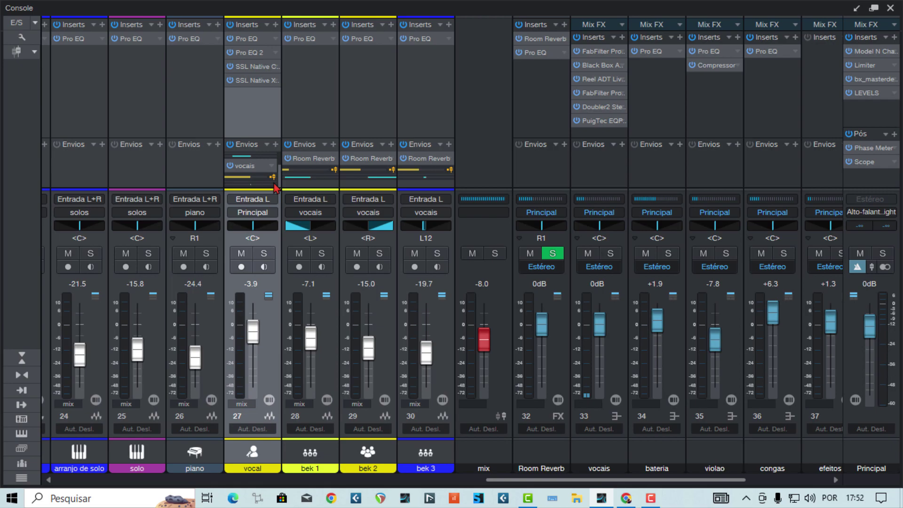
left_click(607, 177)
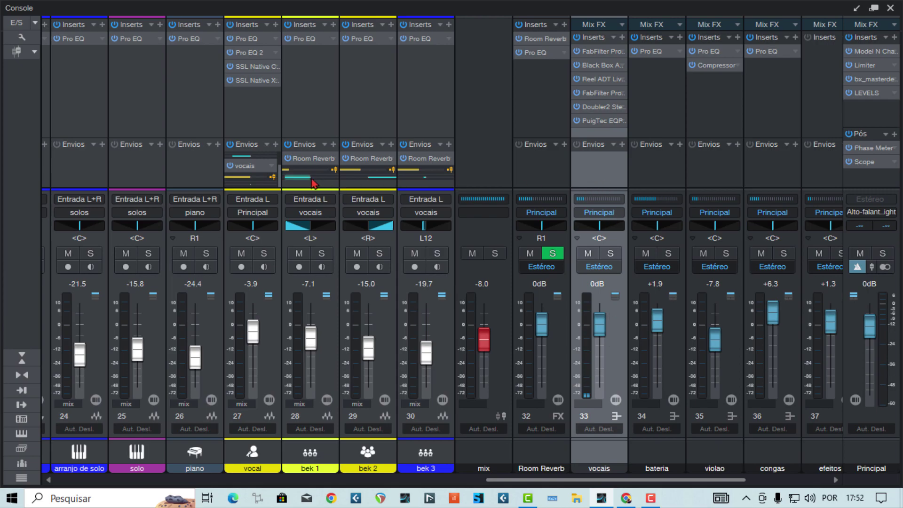
left_click(270, 125)
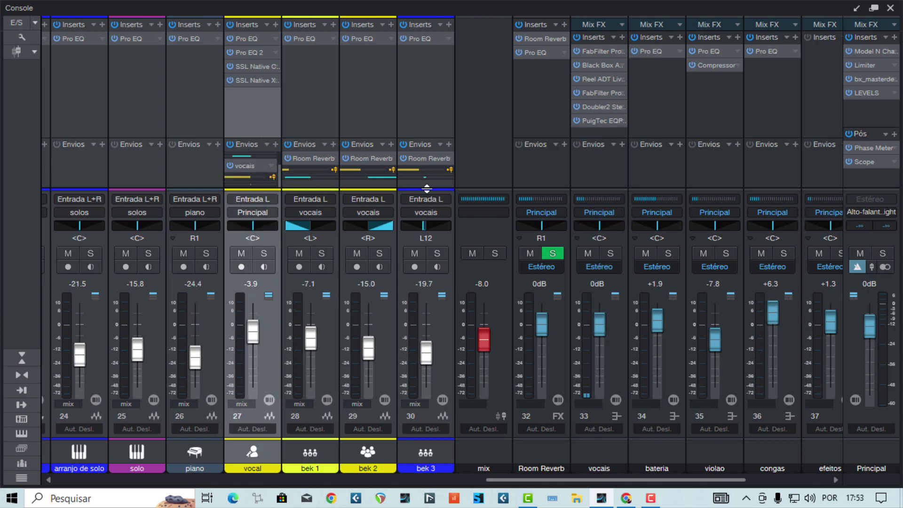
left_click(610, 181)
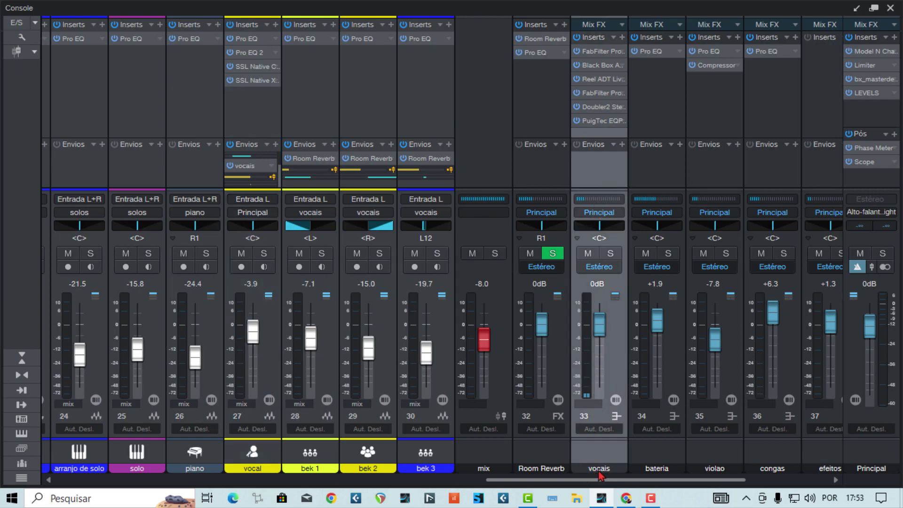
left_click(264, 126)
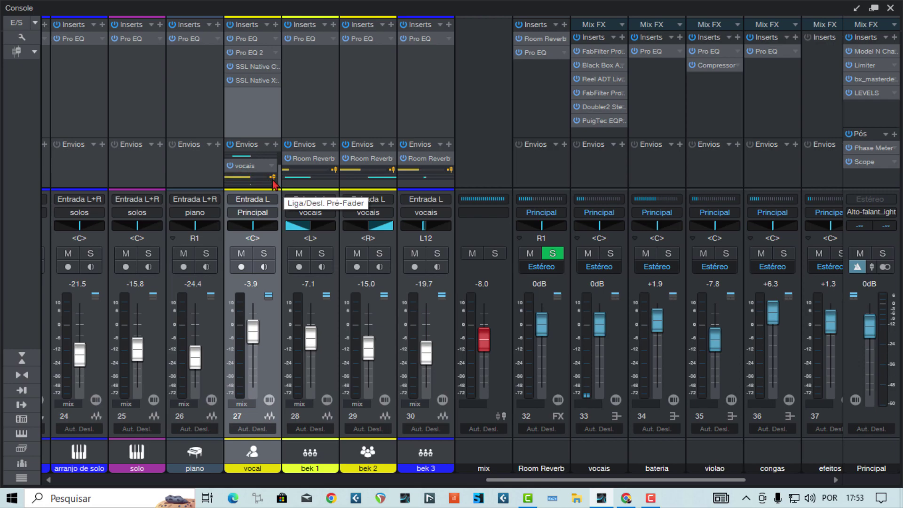
left_click(597, 174)
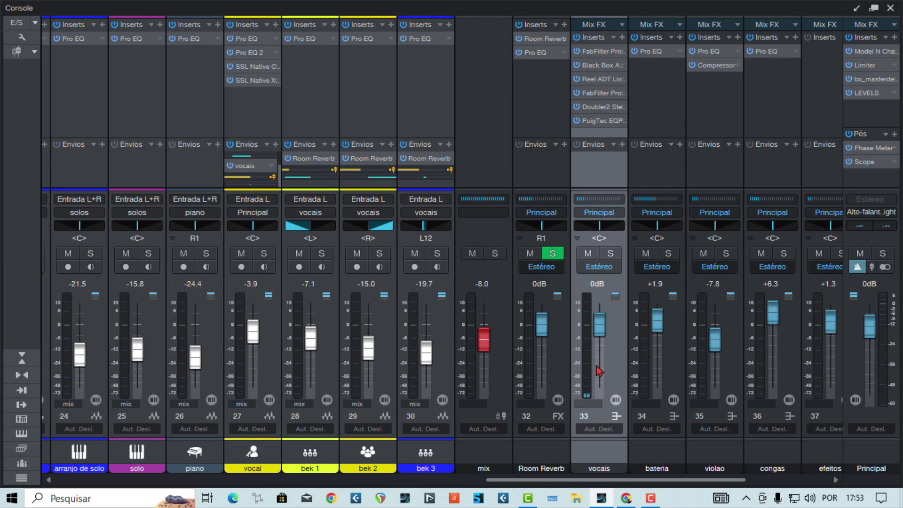
- Examine the vocais bus's FabFilter Pro-MB, Black Box HG-2 and Reel ADT Live settings, and the FabFilter Pro-Q 3 low-cut curve
left_click(602, 51)
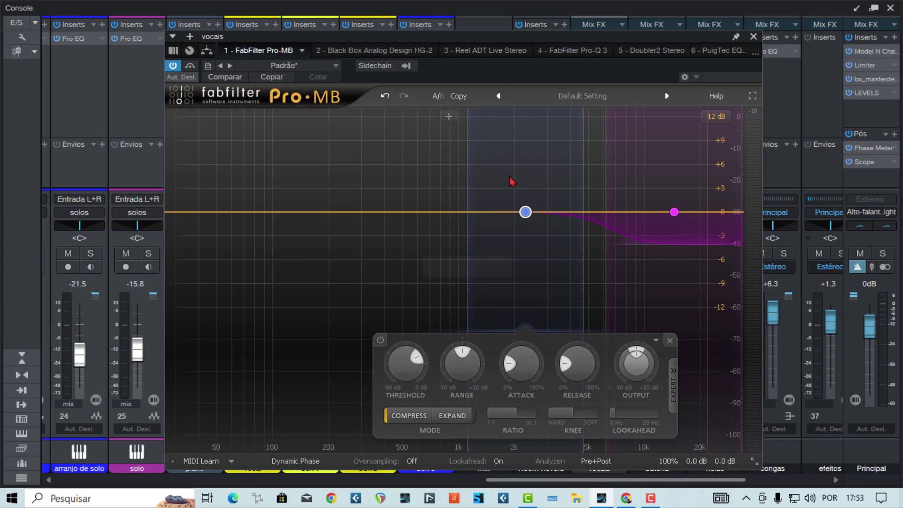
mouse_move(678, 229)
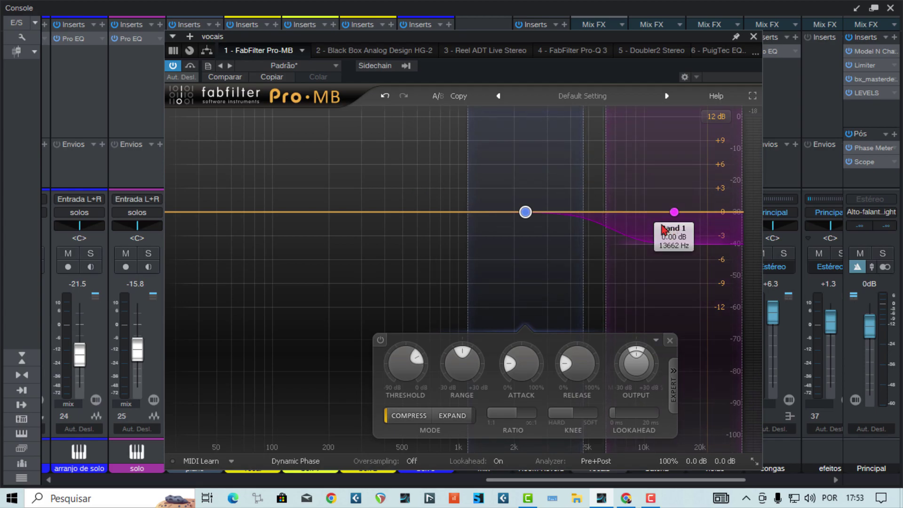
left_click(361, 53)
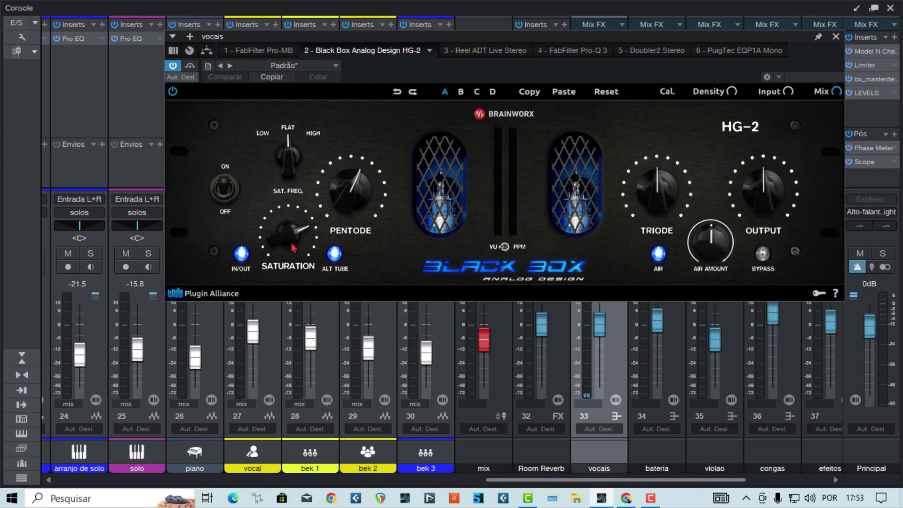
left_click(469, 50)
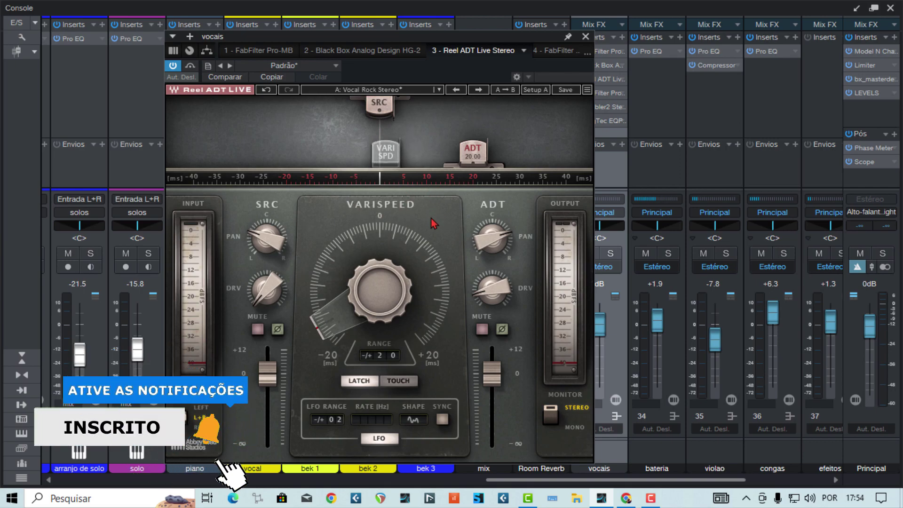
left_click(549, 51)
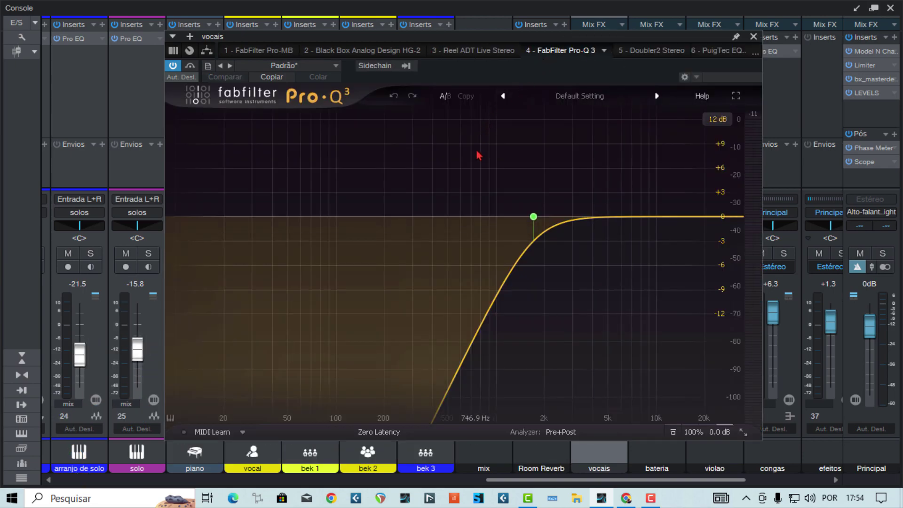
left_click(502, 221)
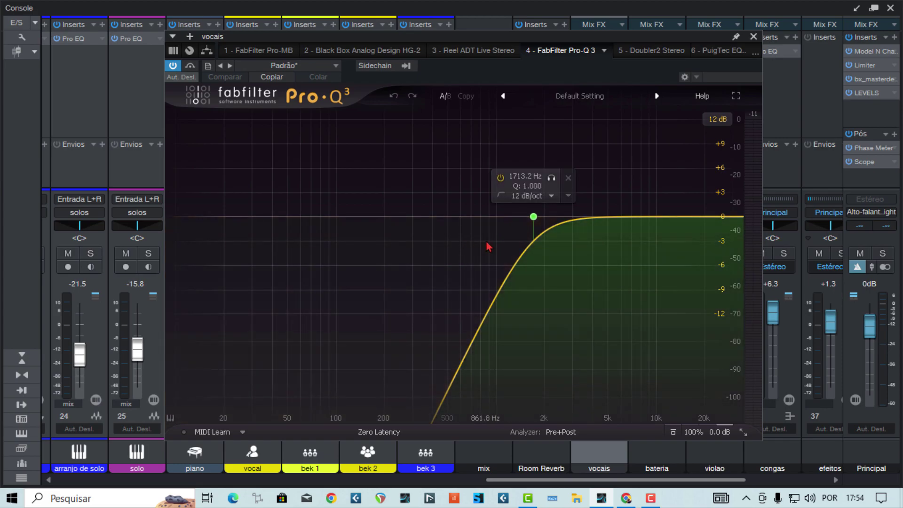
- Examine the Doubler2 Stereo and PuigTec EQP1A Mono settings on the vocais bus
left_click(642, 51)
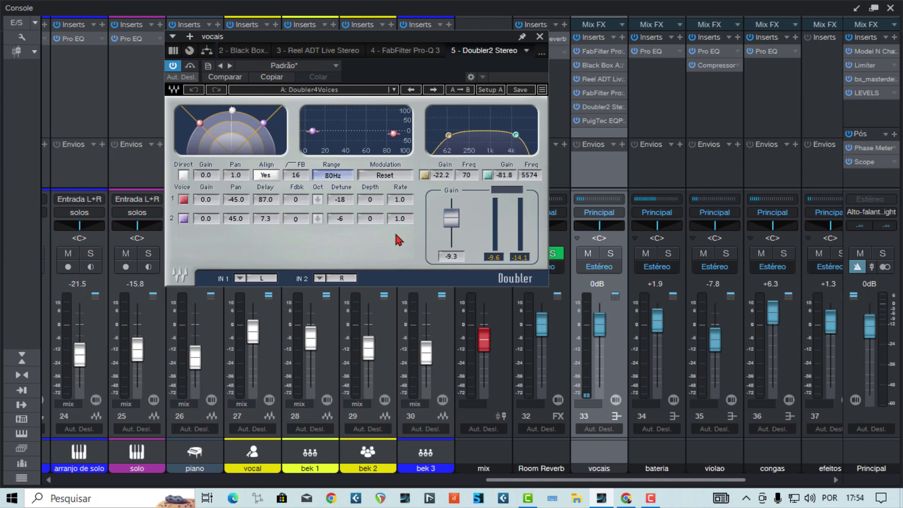
left_click(527, 50)
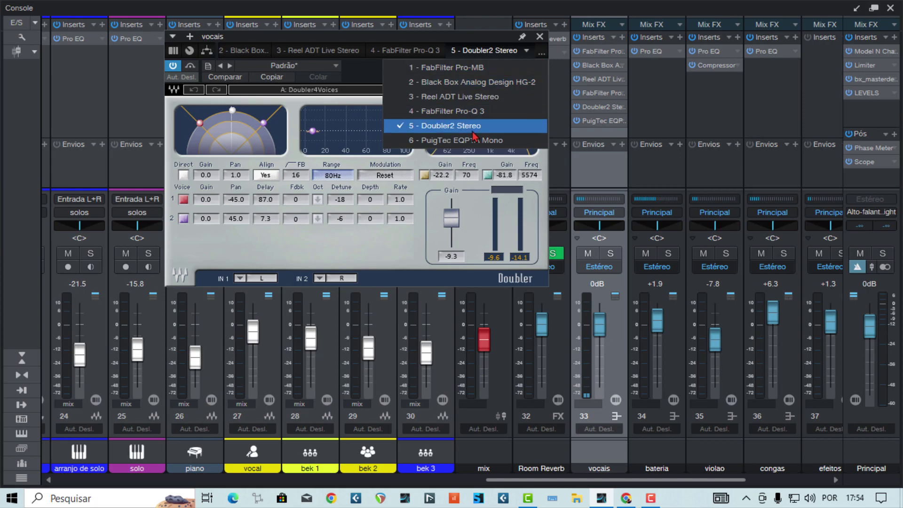
left_click(452, 141)
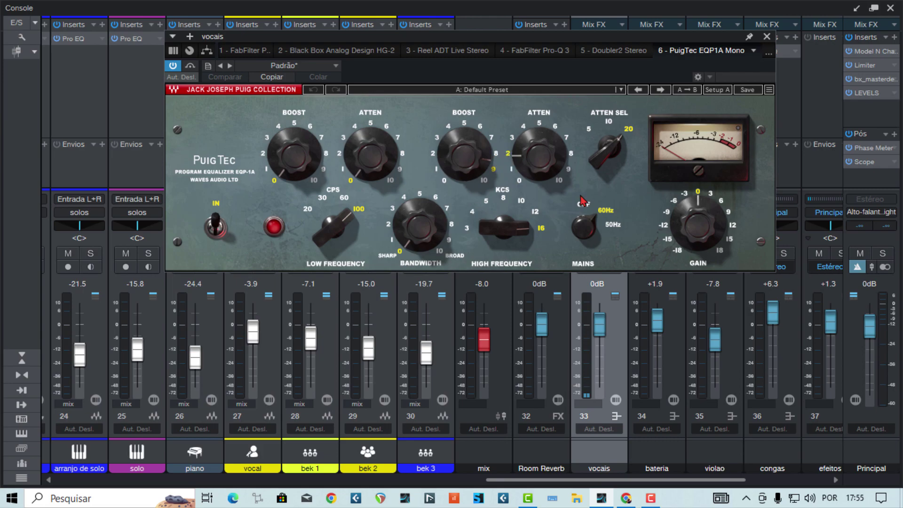
- Move the plug-in window clear of the sends and play the mix from a disabled vocais send, toggling it and leaving it on
left_click_drag(519, 69, 517, 248)
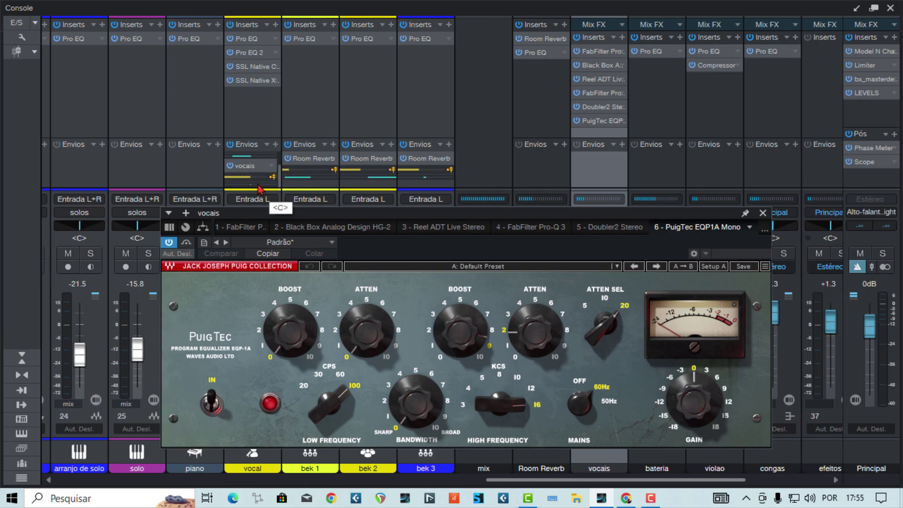
left_click(230, 166)
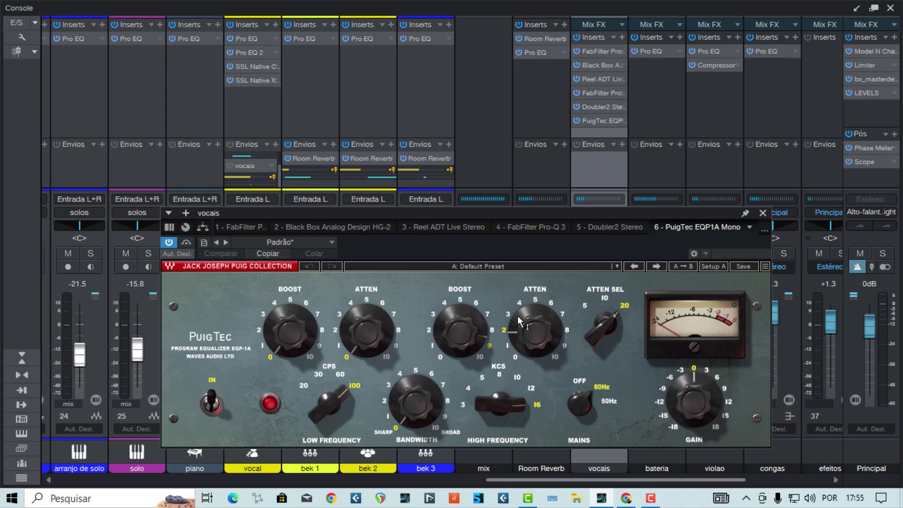
key("space")
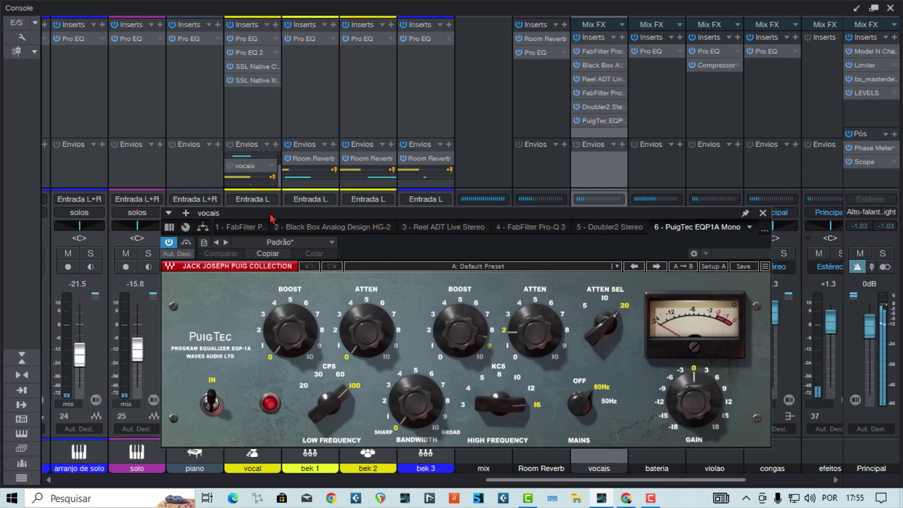
left_click(232, 167)
left_click(231, 166)
left_click(230, 166)
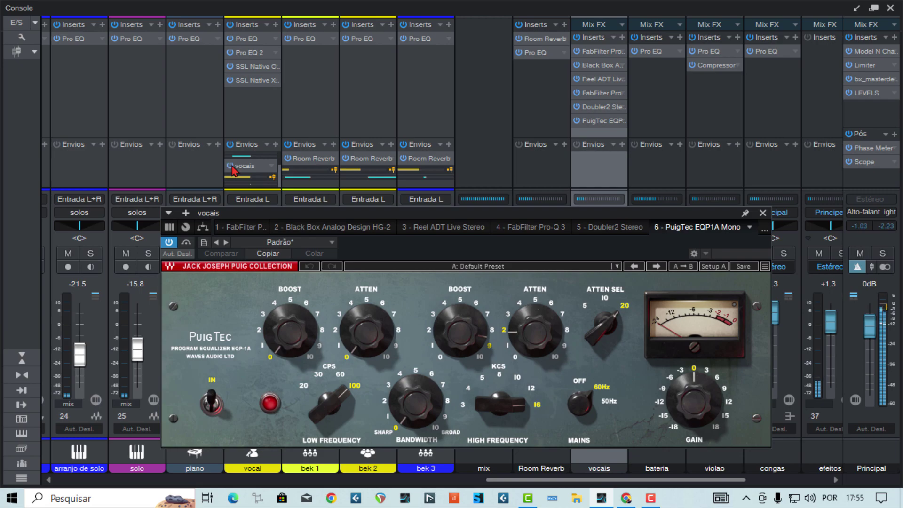